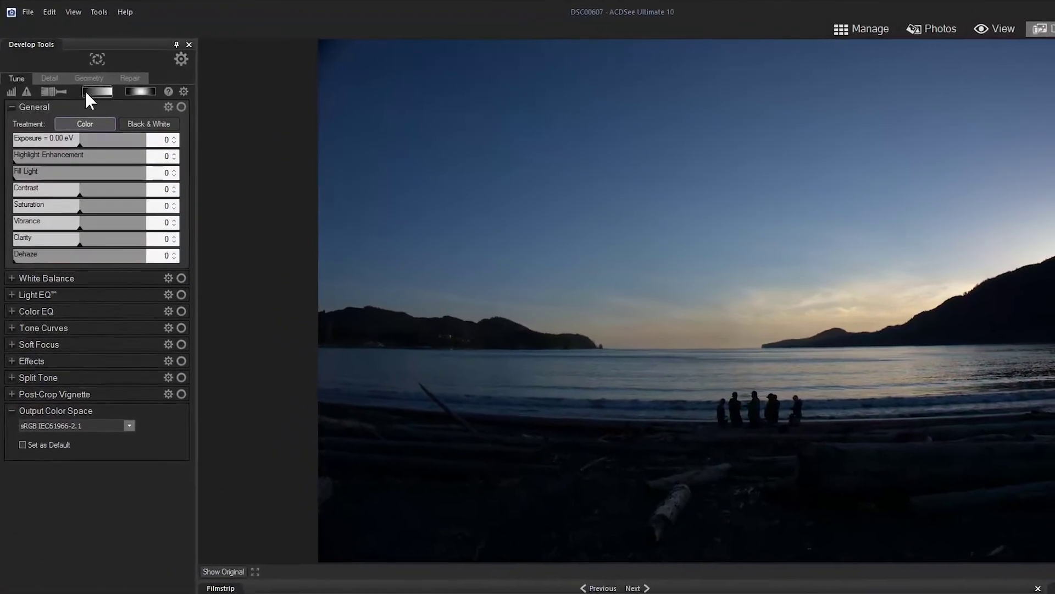
- In Geometry, set lens correction to 53 and perspective to vertical 3, horizontal -12
click(76, 74)
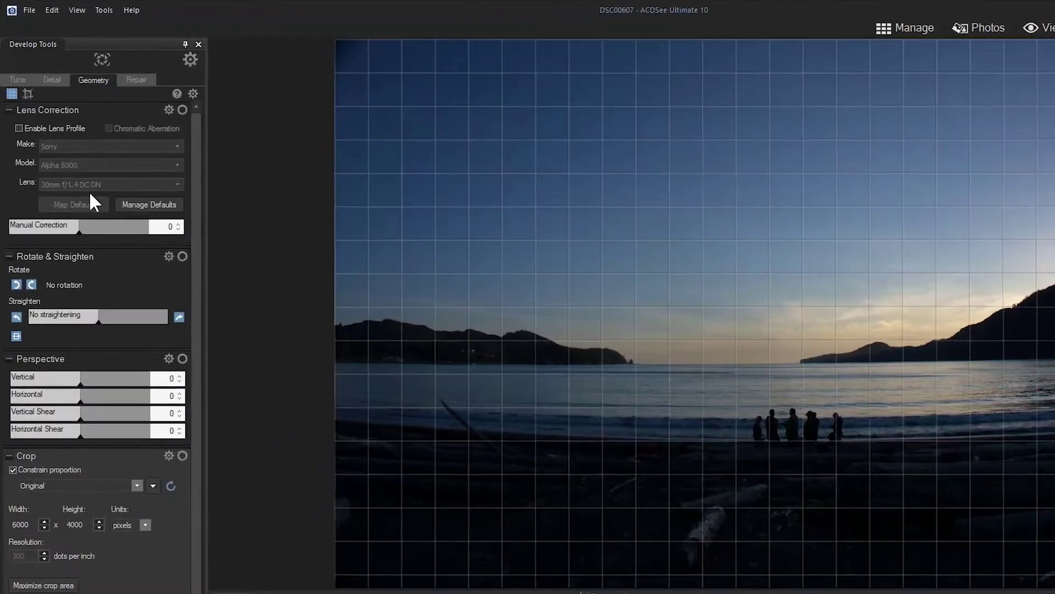
drag(78, 226, 116, 227)
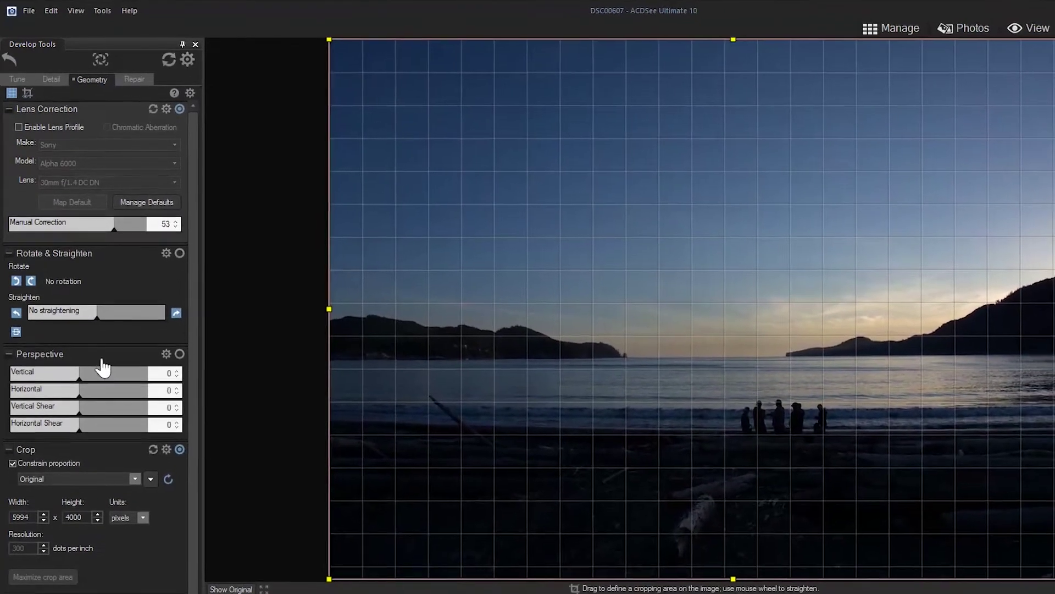
scroll(79, 374, up, 3)
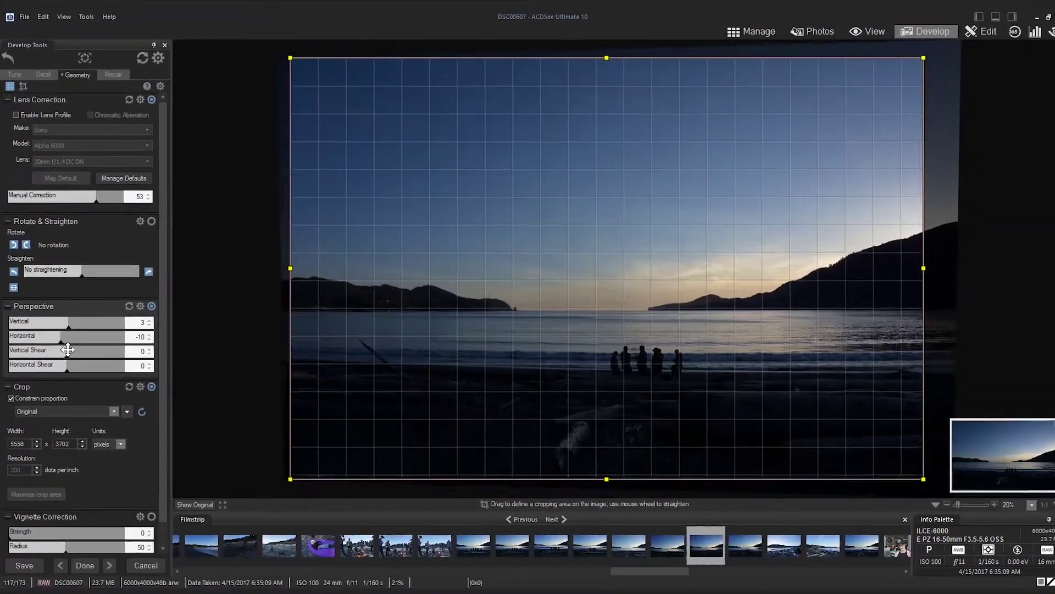
scroll(70, 358, down, 12)
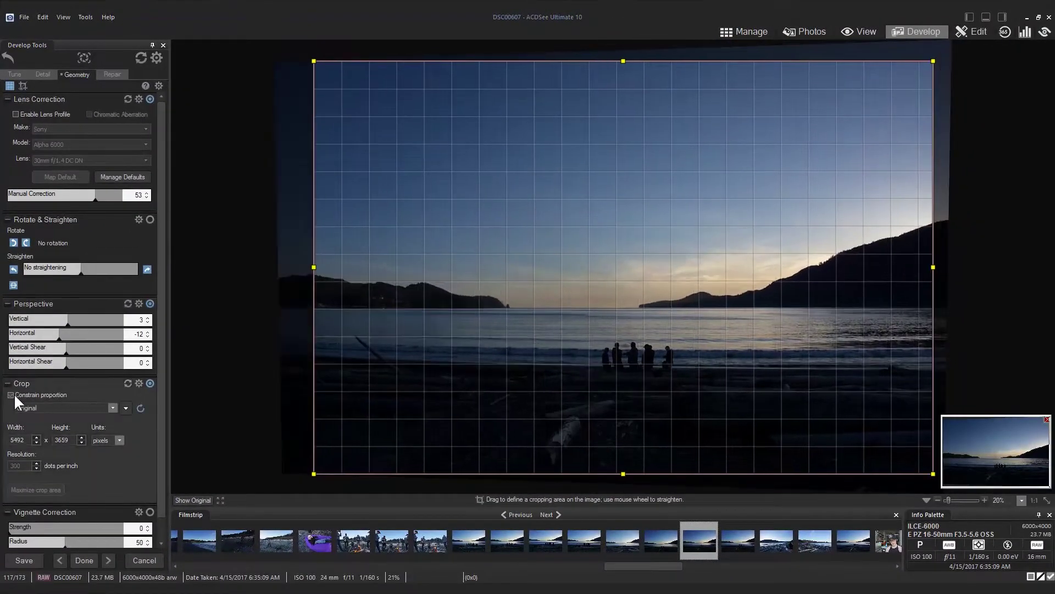
- Resize and shift the crop box to 5156 x 3437 around the sunset gap and people
drag(463, 281, 472, 287)
drag(324, 474, 467, 426)
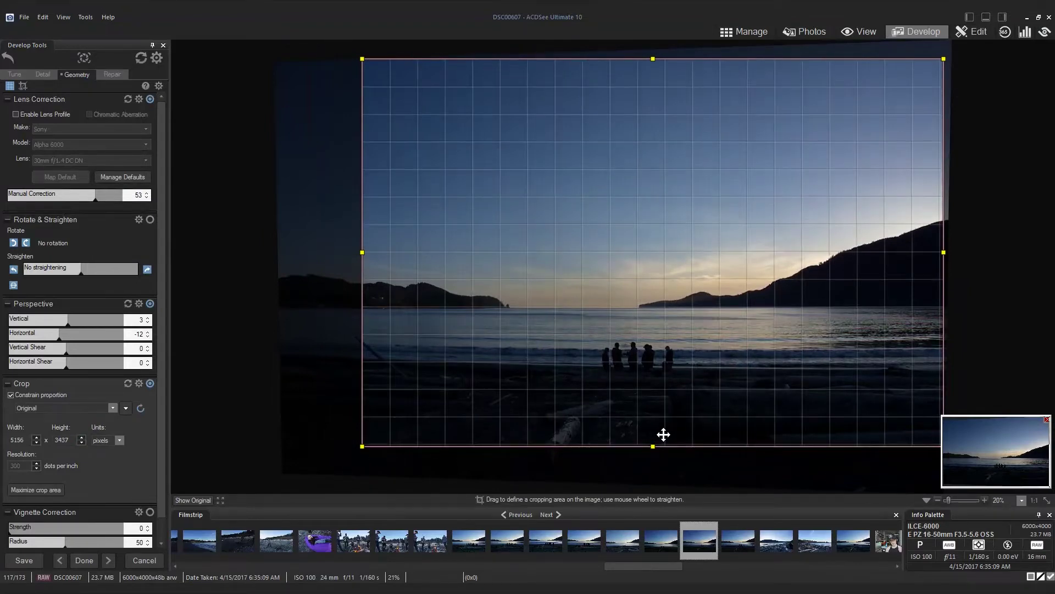
drag(664, 435, 650, 425)
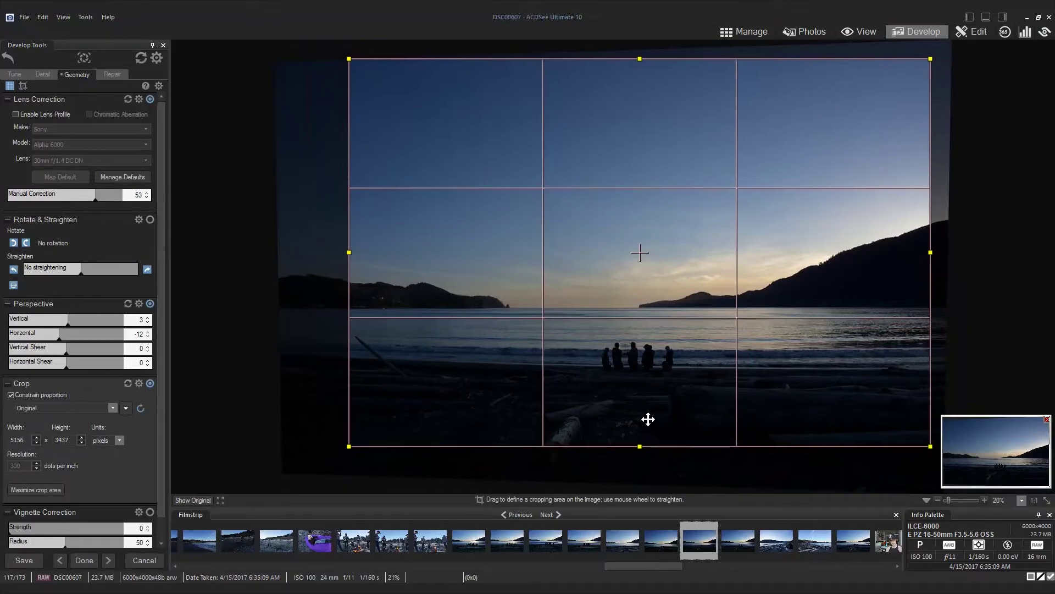
drag(649, 423, 648, 420)
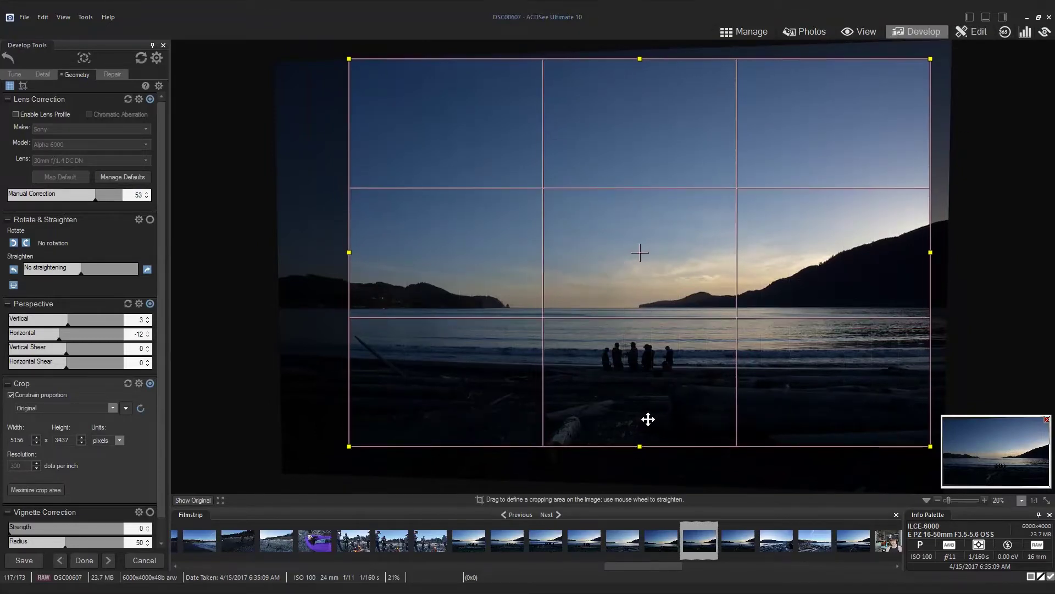
click(970, 32)
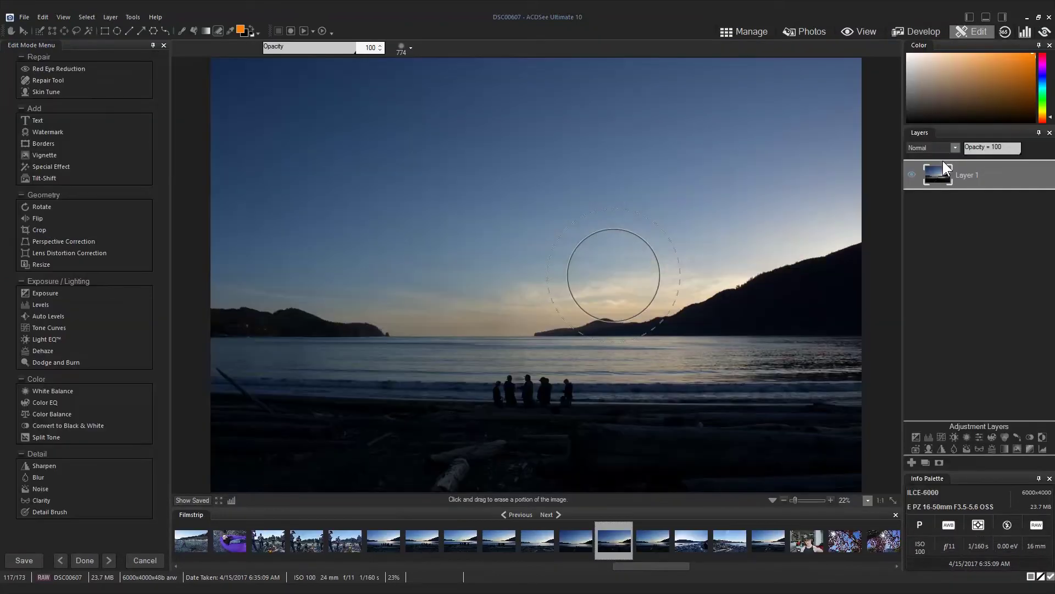
- Apply Light EQ with a reshaped curve and contrast raised to 29
click(43, 346)
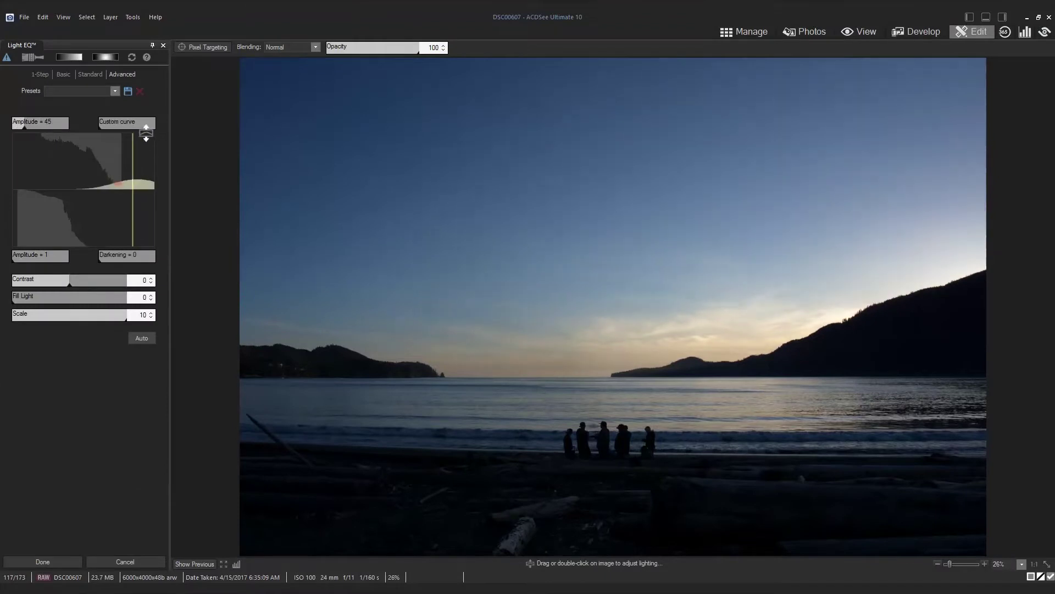
mouse_move(150, 113)
mouse_down()
mouse_move(99, 176)
mouse_move(132, 200)
mouse_move(59, 202)
mouse_move(47, 173)
mouse_move(82, 175)
mouse_move(86, 165)
mouse_up()
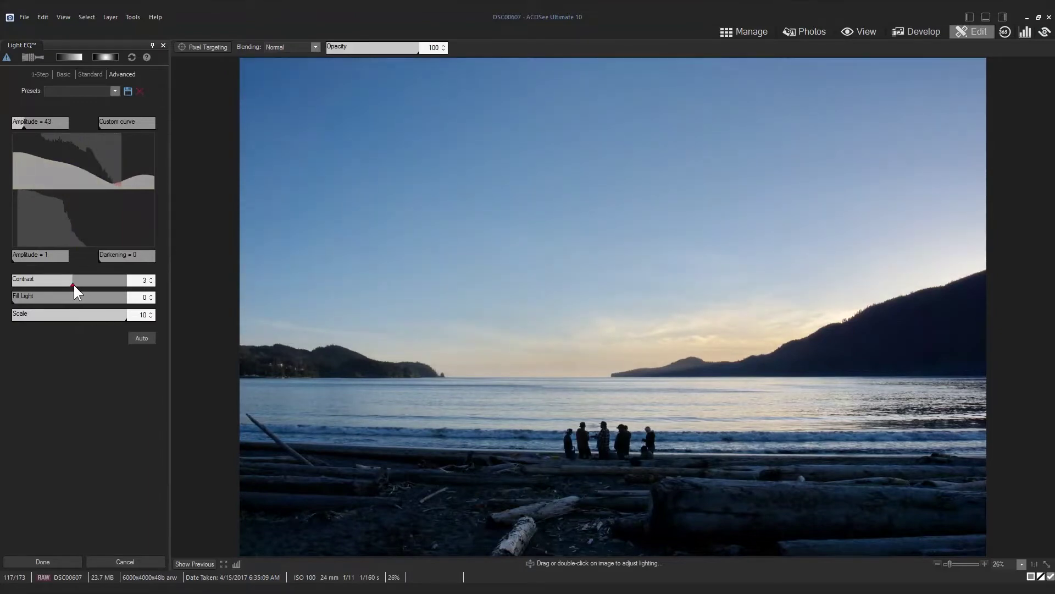
drag(75, 286, 101, 287)
click(42, 561)
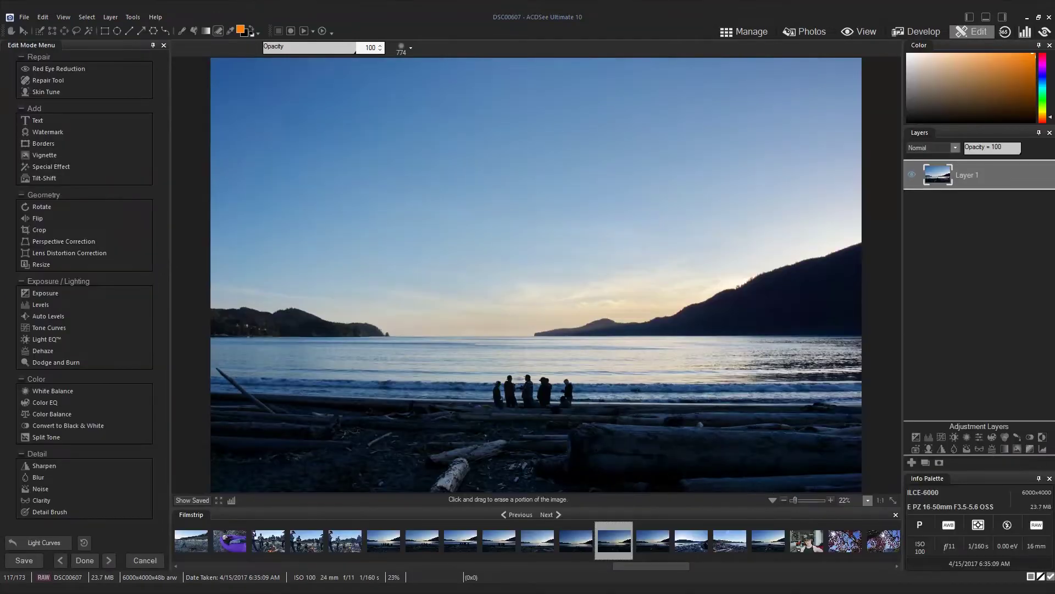
- Apply exposure of -0.09 eV with fill light 20
click(41, 295)
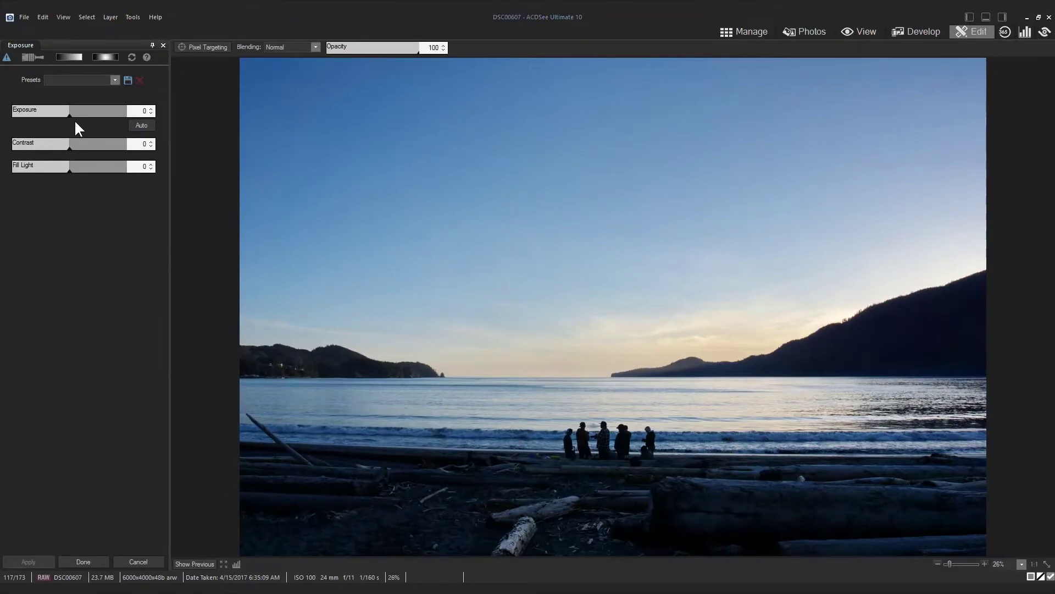
click(77, 114)
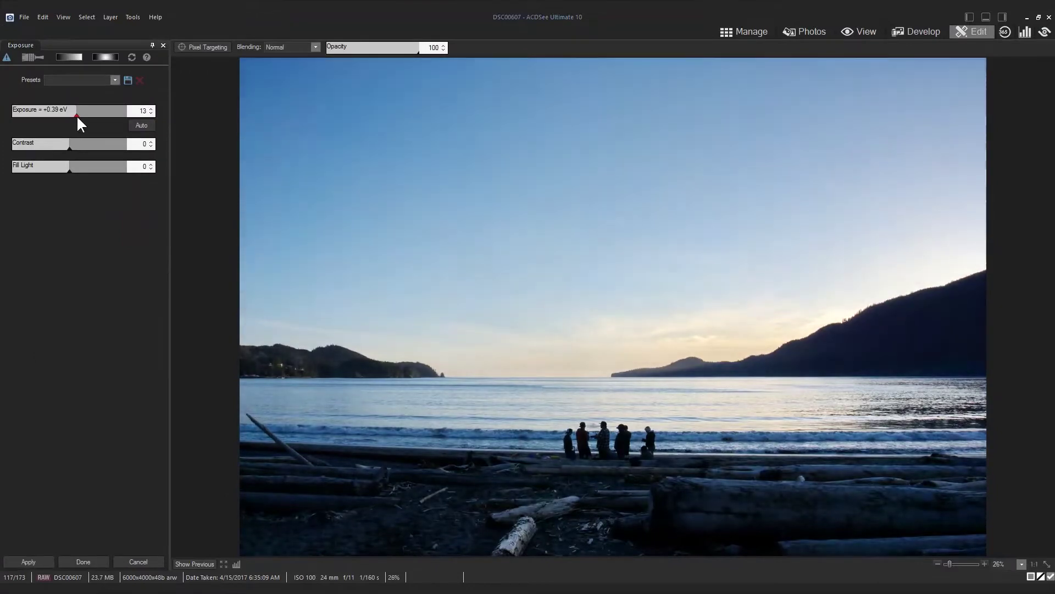
drag(70, 168, 76, 168)
drag(77, 112, 66, 113)
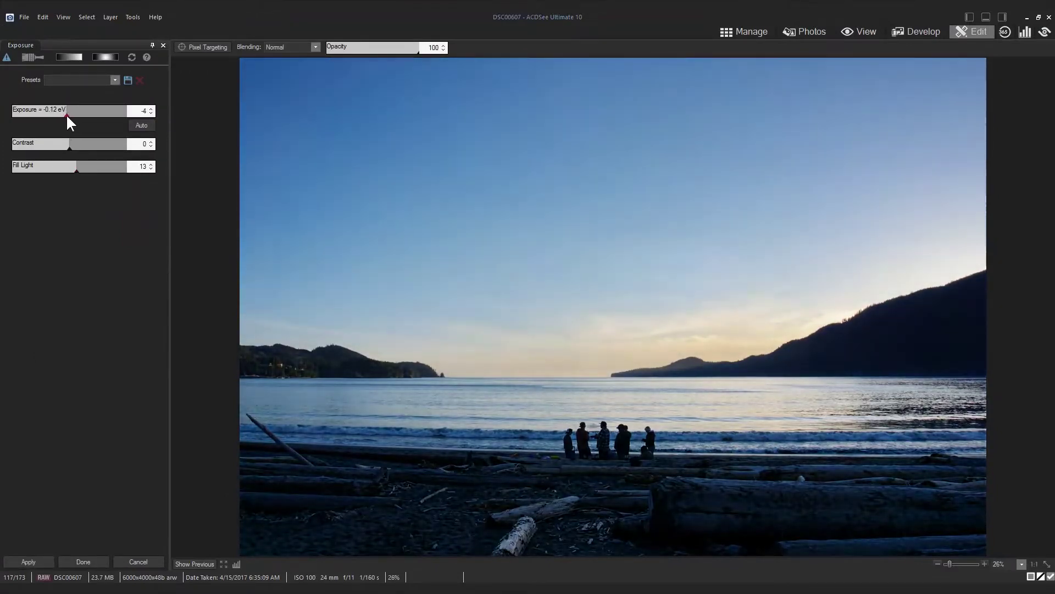
drag(76, 170, 80, 170)
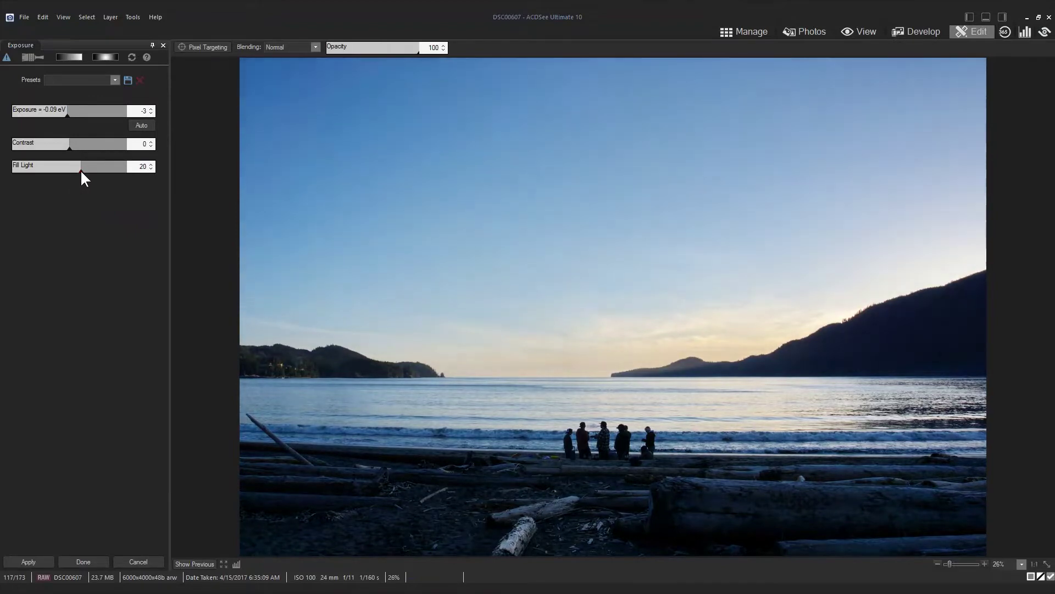
click(83, 561)
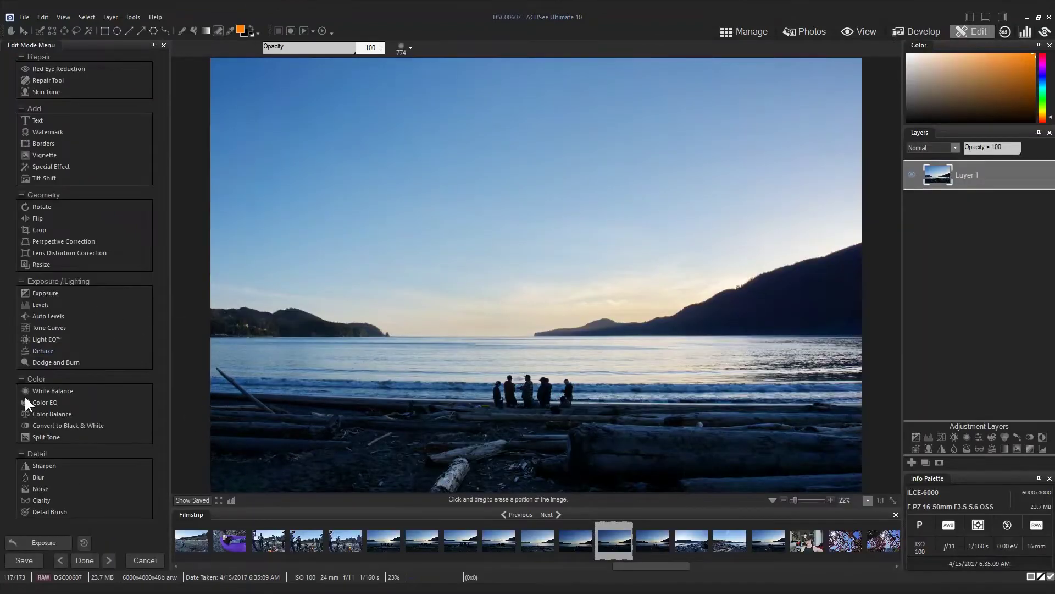
- Apply Color EQ: saturation orange 100, yellow 74, cyan 45, blue 12, with negative cyan and blue hue shifts
click(42, 403)
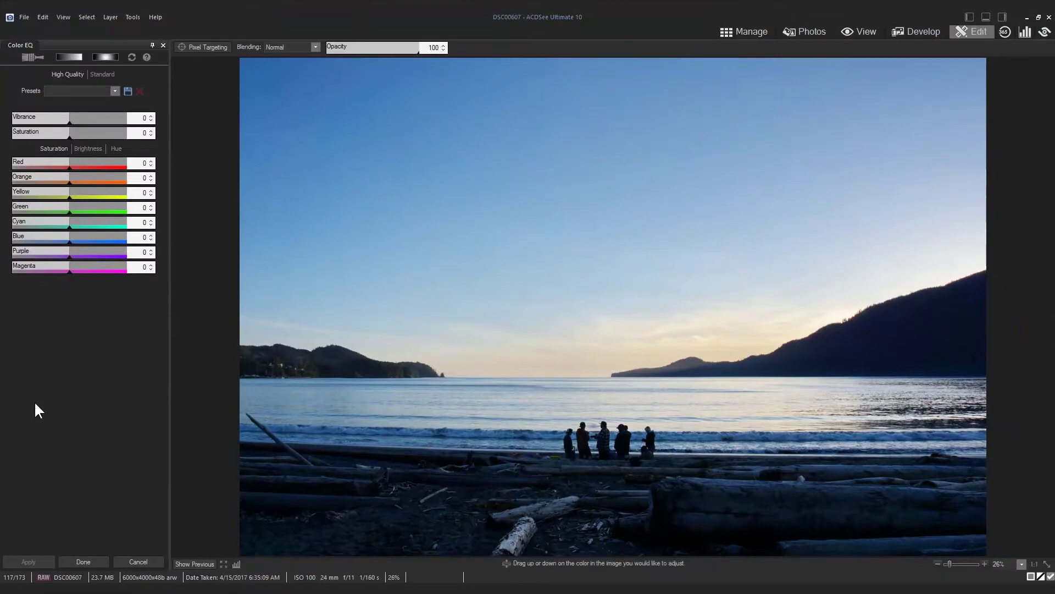
drag(69, 180, 71, 180)
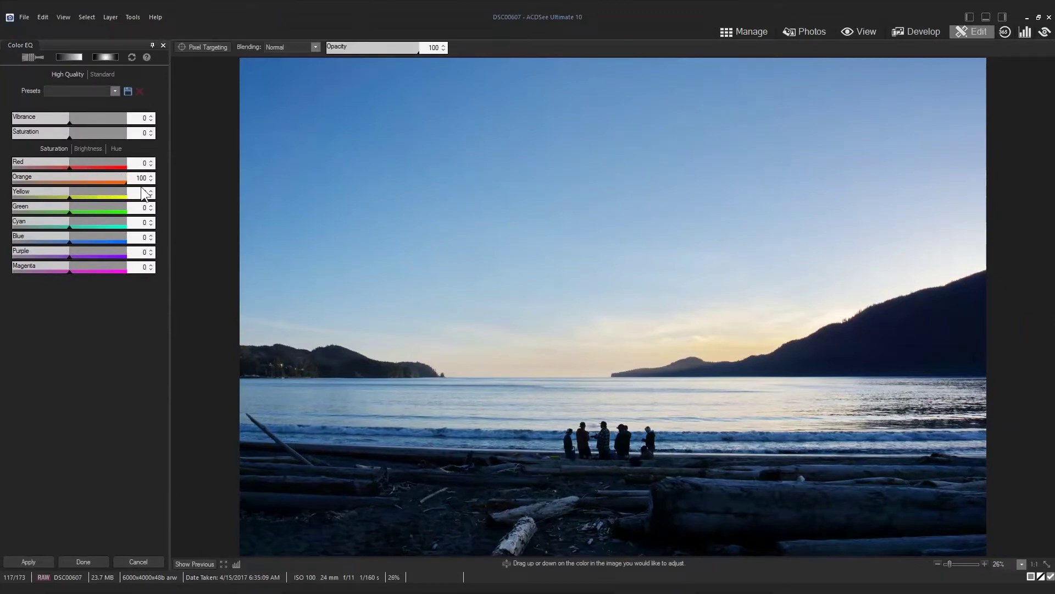
click(92, 198)
drag(111, 201, 83, 230)
click(116, 149)
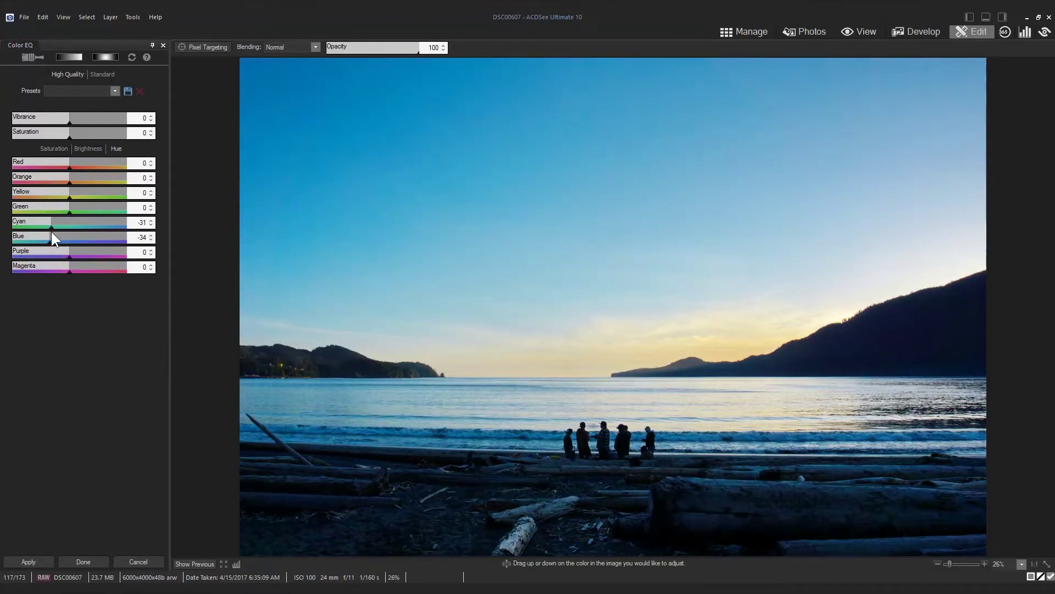
click(83, 561)
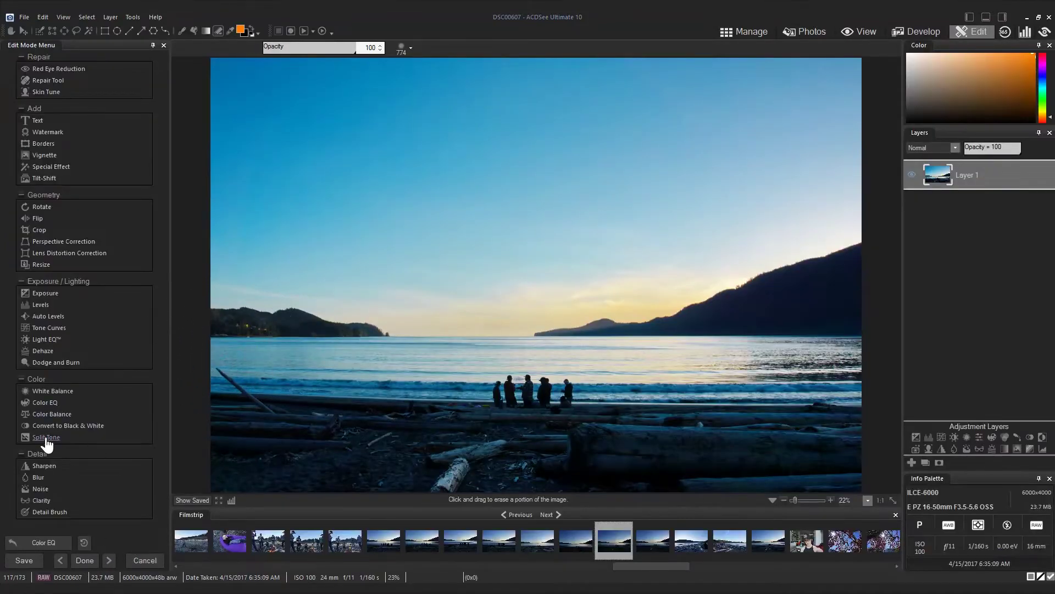
- Apply Split Tone: highlights hue 63 saturation 24, shadows hue 60 saturation 14, balance -4
click(47, 438)
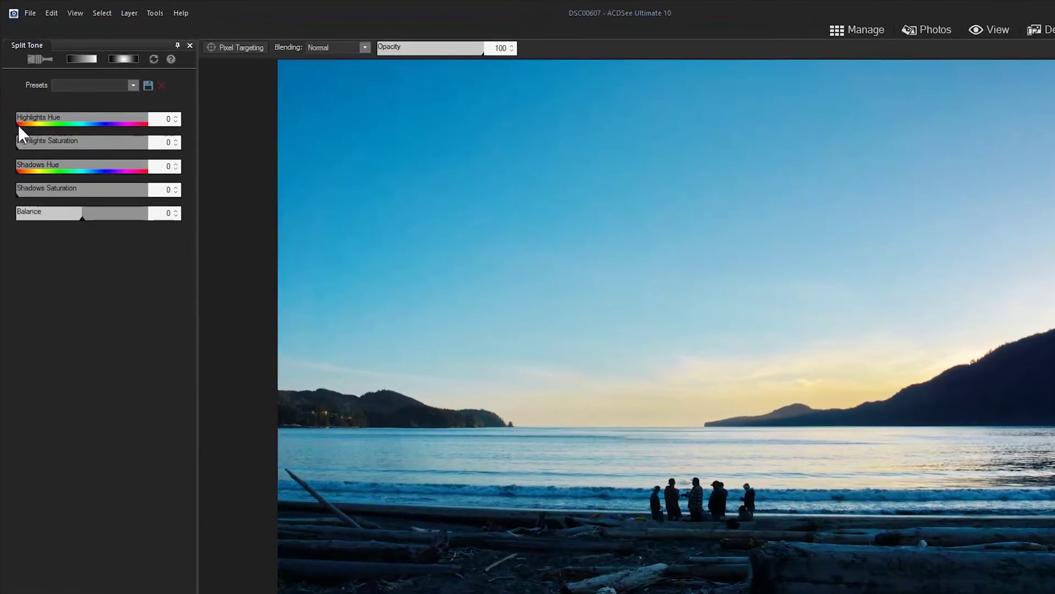
drag(18, 123, 44, 133)
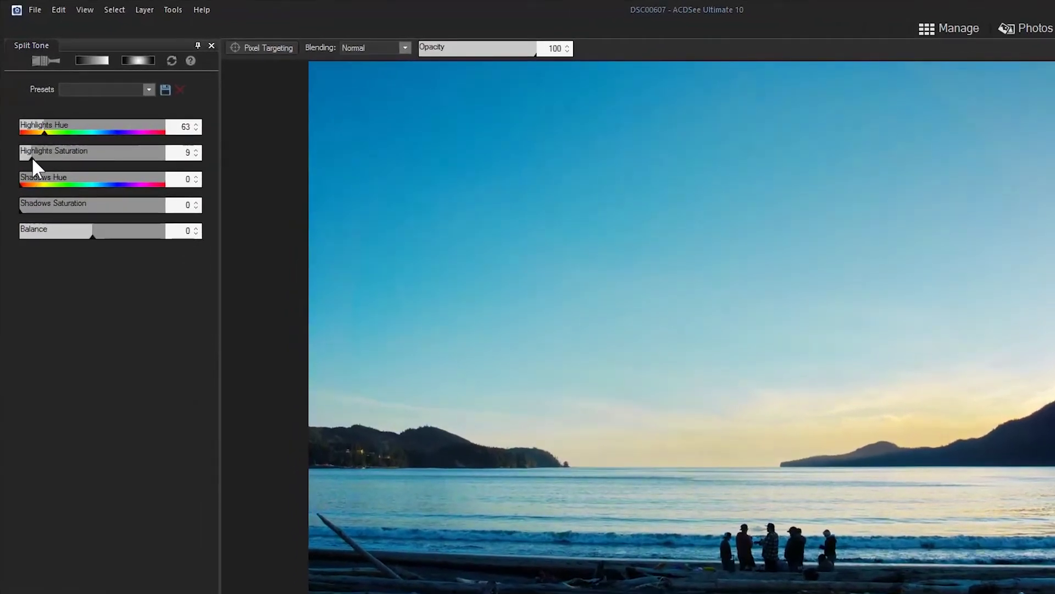
mouse_move(31, 157)
mouse_down()
mouse_move(54, 157)
mouse_move(39, 209)
mouse_up()
click(86, 235)
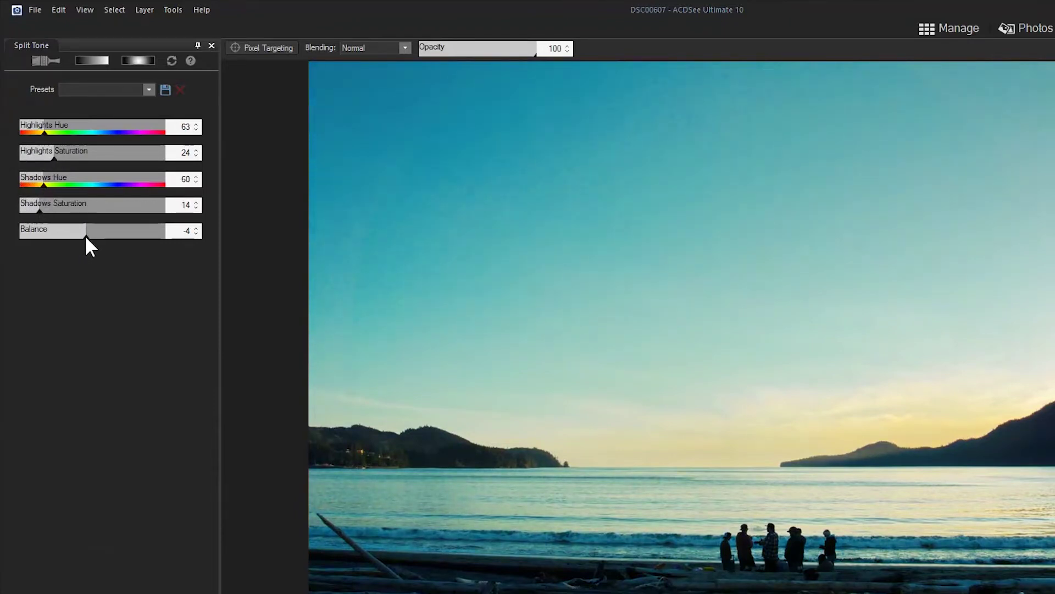
click(111, 593)
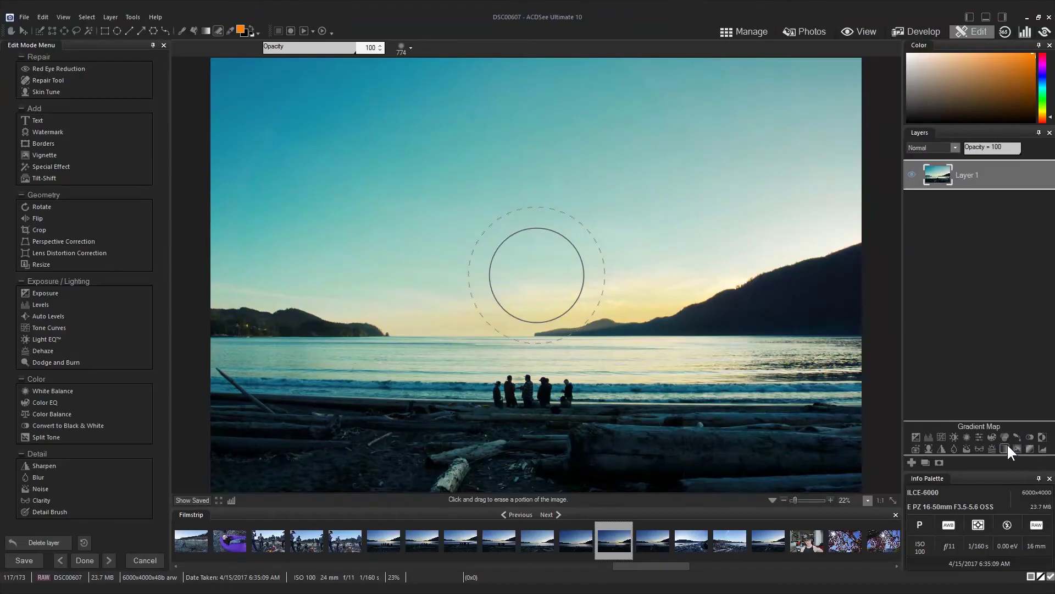
- Add a Gradient Map adjustment layer with light blue shadows
click(1004, 447)
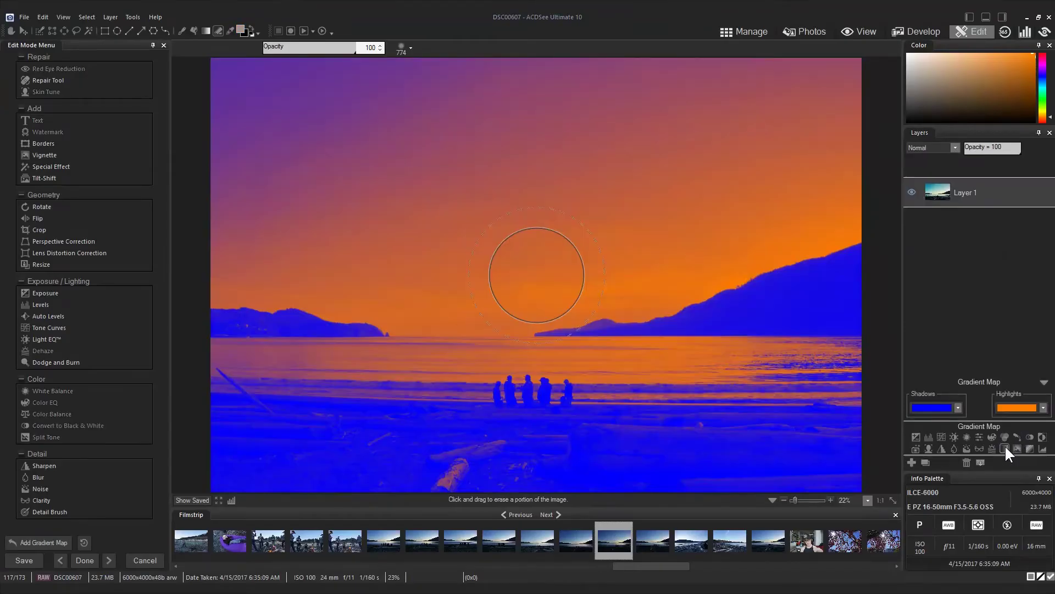
click(958, 409)
drag(1020, 444, 1020, 449)
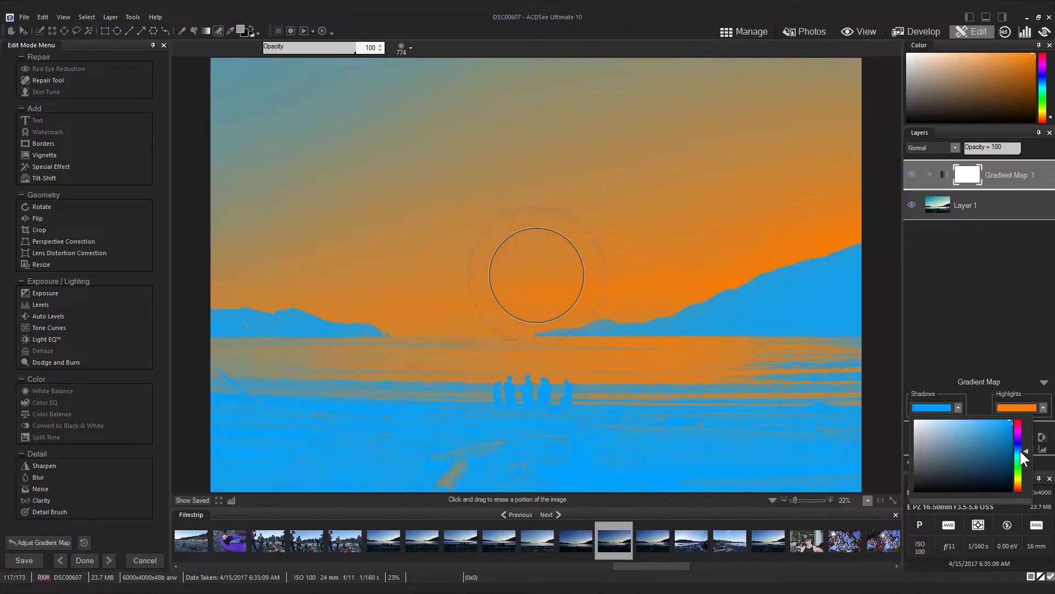
- Blend the gradient map layer as Darken at 25% opacity
click(935, 147)
click(935, 167)
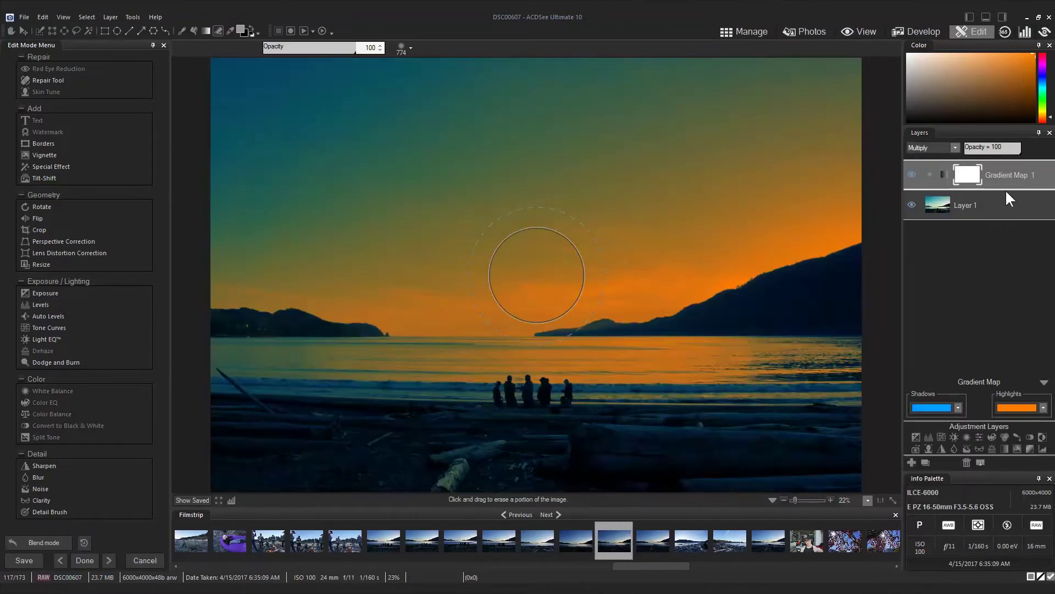
key(Down)
key(Down)
key(Down)
key(Down)
key(Down)
key(Down)
key(Down)
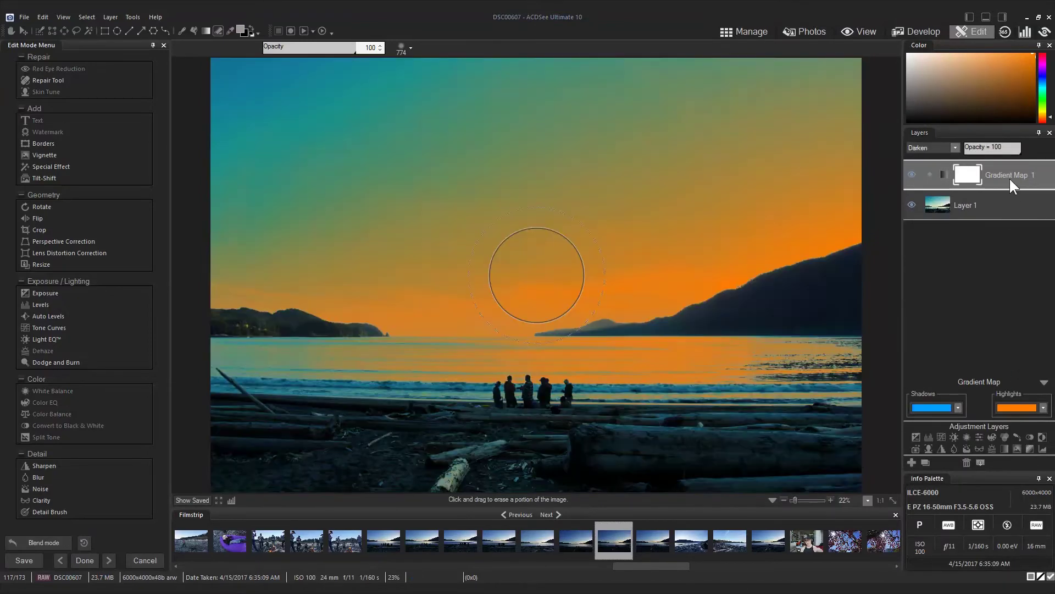
click(998, 149)
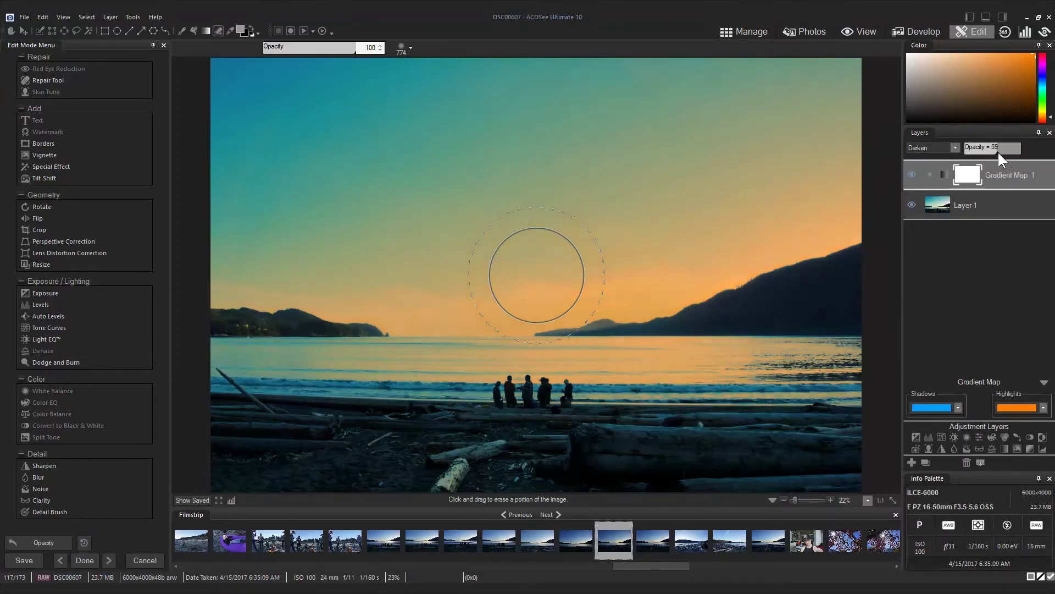
drag(998, 151, 963, 153)
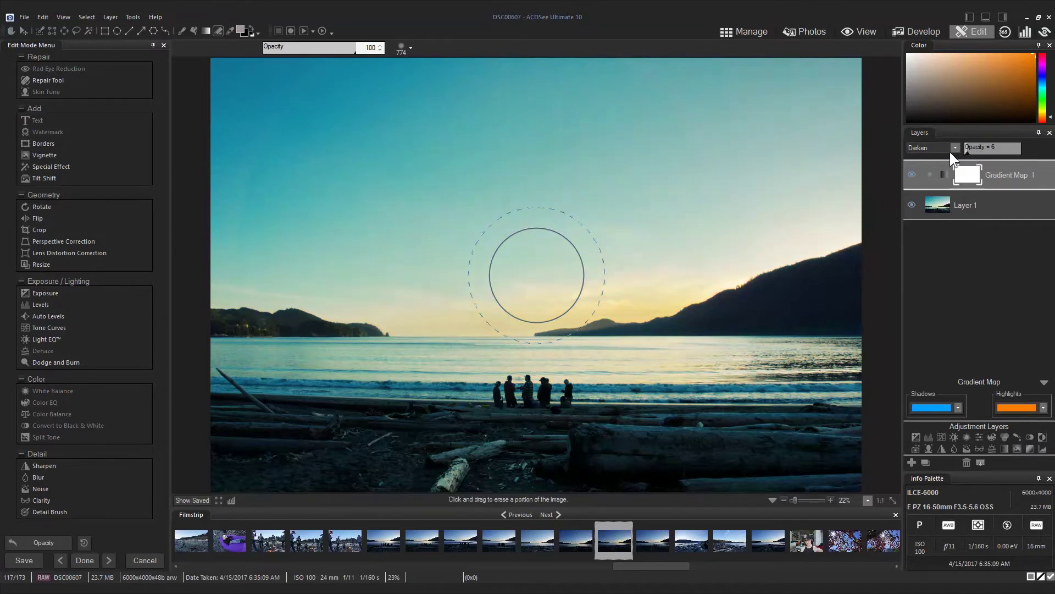
mouse_move(974, 150)
mouse_down()
mouse_move(991, 153)
mouse_move(979, 156)
mouse_up()
click(912, 175)
click(912, 175)
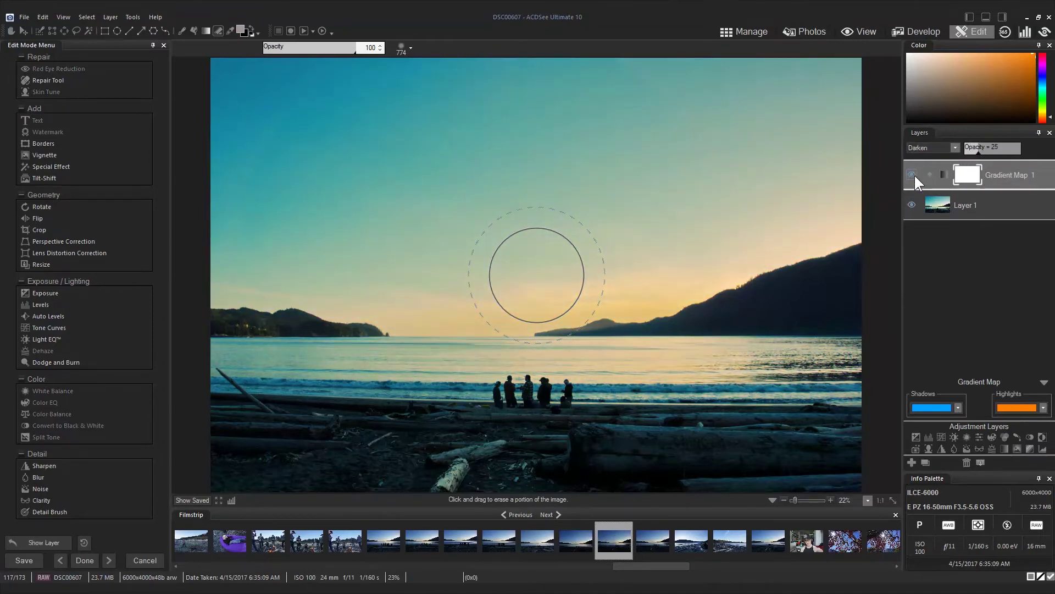
click(912, 174)
click(912, 175)
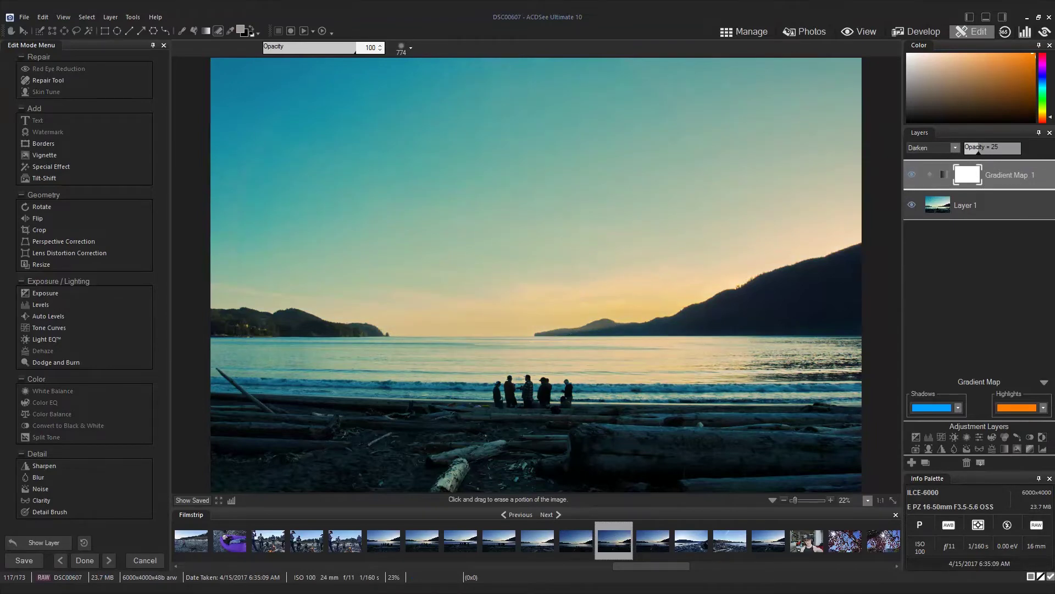
key(Delete)
- On a new layer, brush orange paint across the sky and along the horizon
click(911, 462)
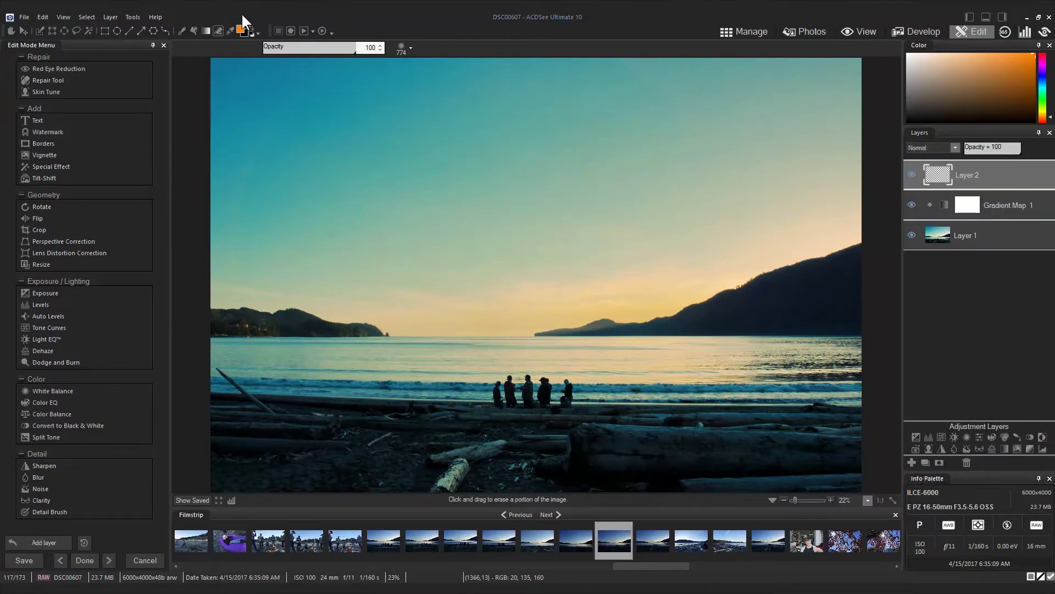
click(242, 31)
click(598, 203)
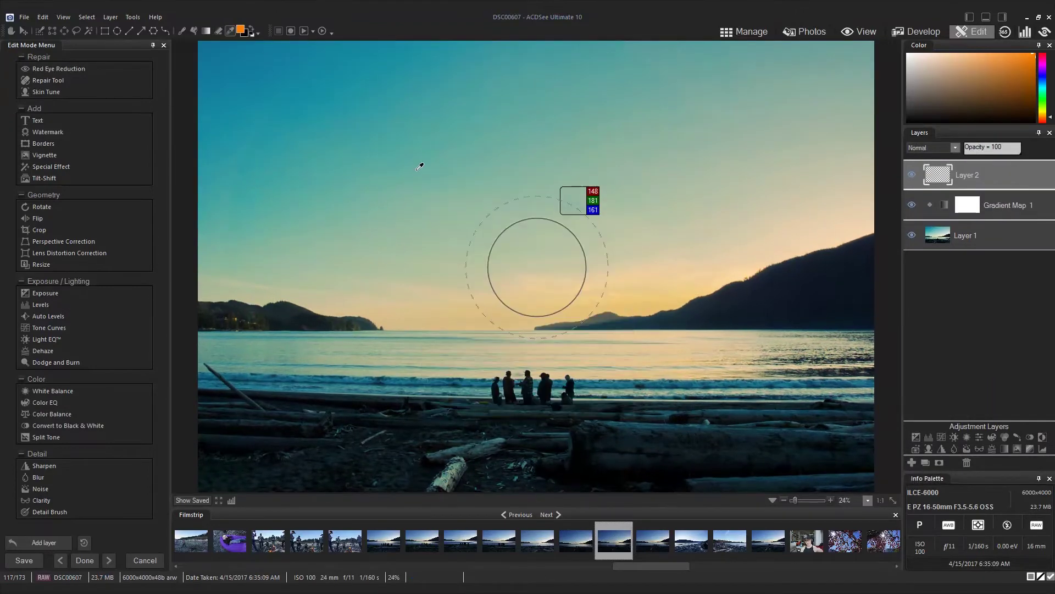
click(182, 31)
mouse_move(435, 243)
mouse_down()
mouse_move(396, 317)
mouse_move(544, 318)
mouse_move(693, 289)
mouse_move(885, 192)
mouse_up()
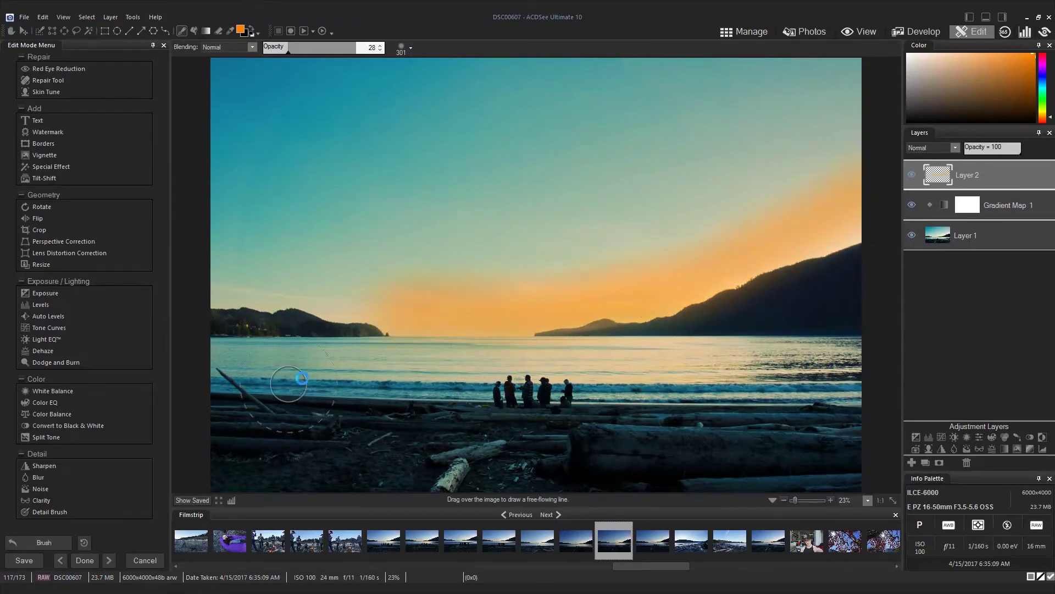
mouse_move(414, 323)
mouse_down()
mouse_move(197, 283)
mouse_move(252, 414)
mouse_move(250, 377)
mouse_move(821, 367)
mouse_move(683, 241)
mouse_move(792, 163)
mouse_move(843, 165)
mouse_move(644, 277)
mouse_move(341, 289)
mouse_up()
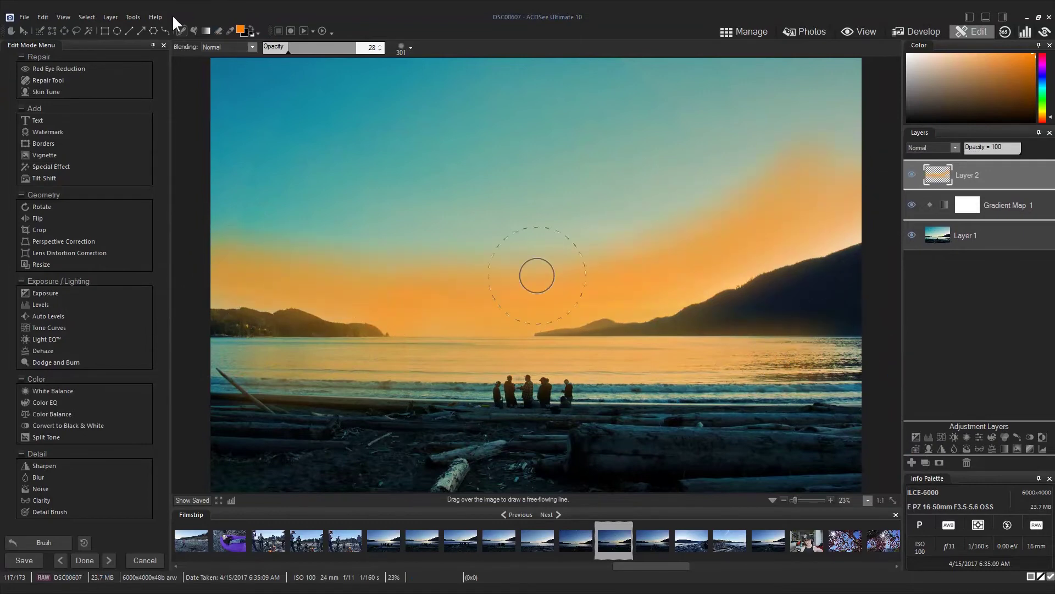
- Erase the orange paint from the upper-right and middle sky with a weaker eraser
click(218, 30)
drag(488, 240, 584, 207)
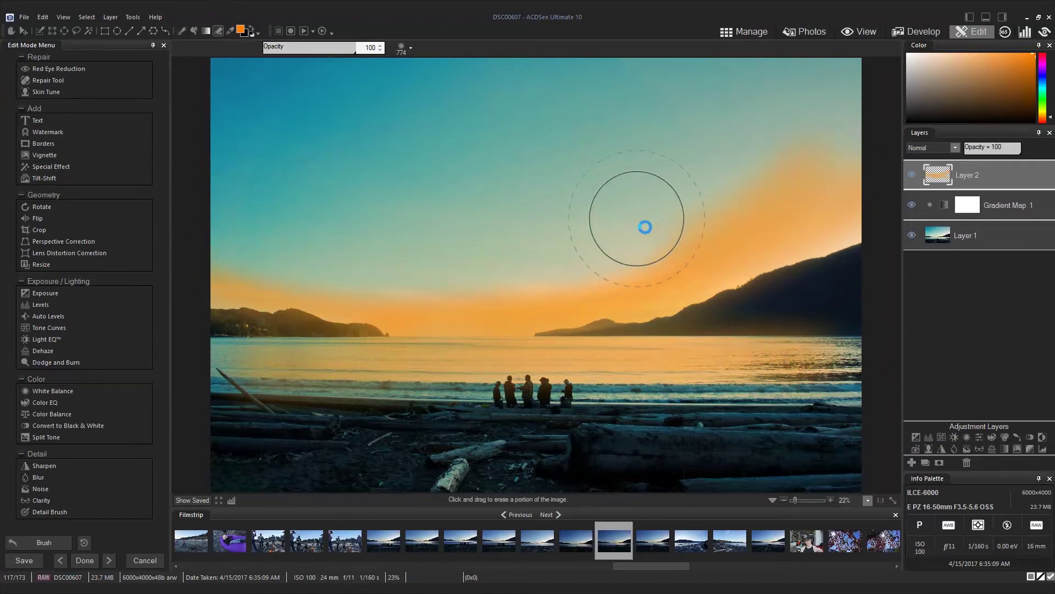
key(ctrl+z)
drag(347, 48, 287, 50)
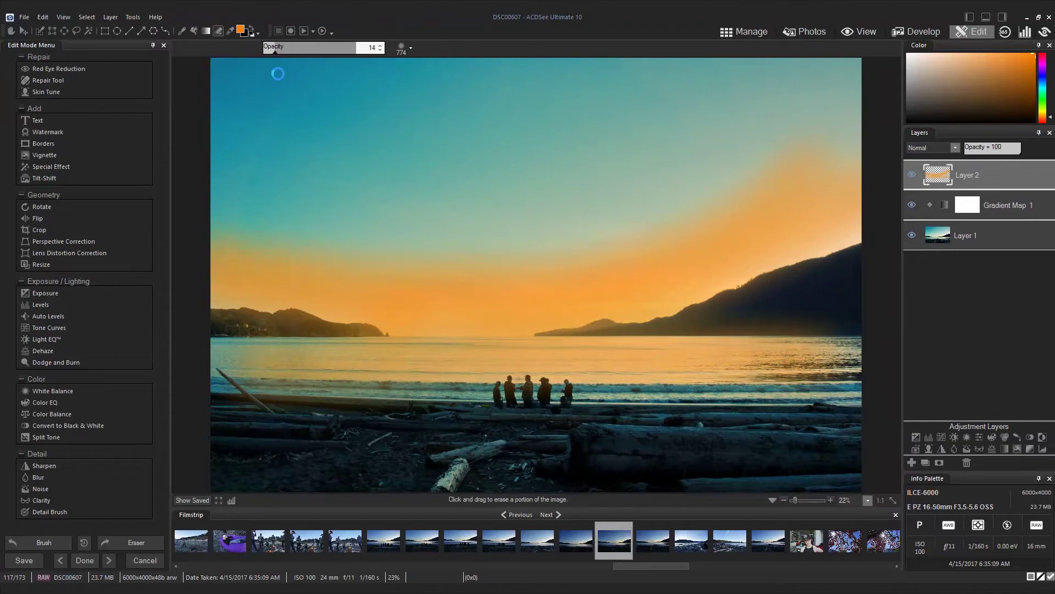
drag(611, 245, 890, 160)
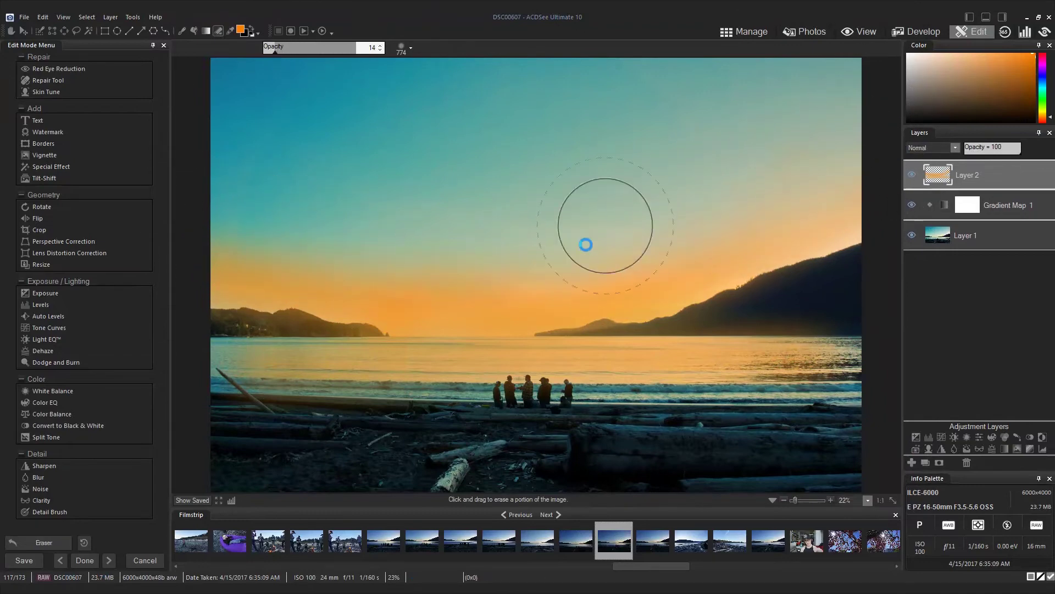
mouse_move(177, 217)
mouse_down()
mouse_move(297, 271)
mouse_move(744, 198)
mouse_up()
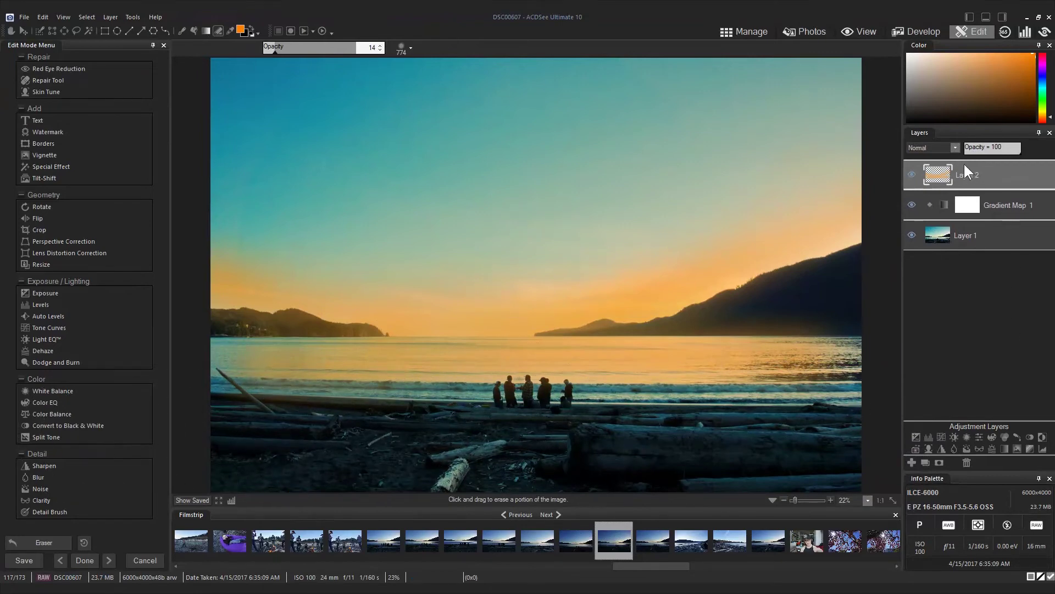
- Blend the orange paint layer as Darken and lower its opacity
click(954, 149)
click(928, 215)
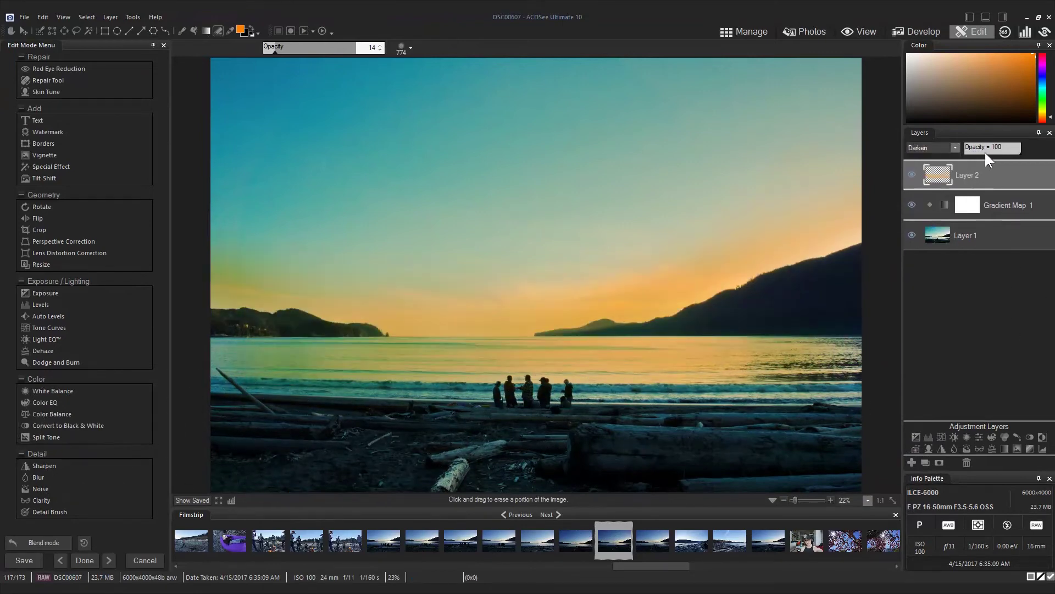
click(989, 150)
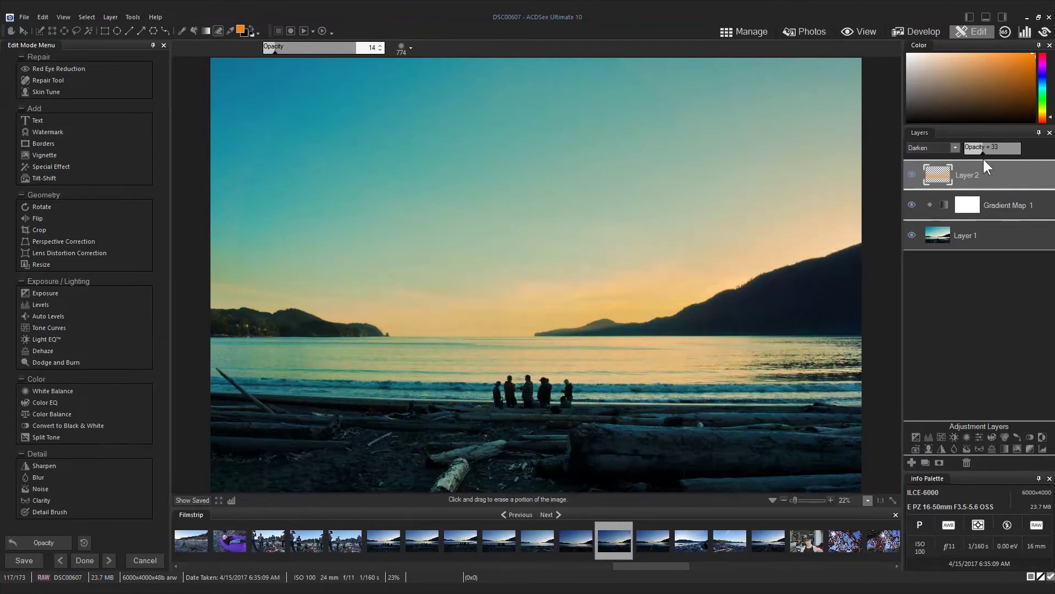
- Add a Sophia photo effect layer at 20% opacity and a Vibrance layer with hue 4
click(917, 449)
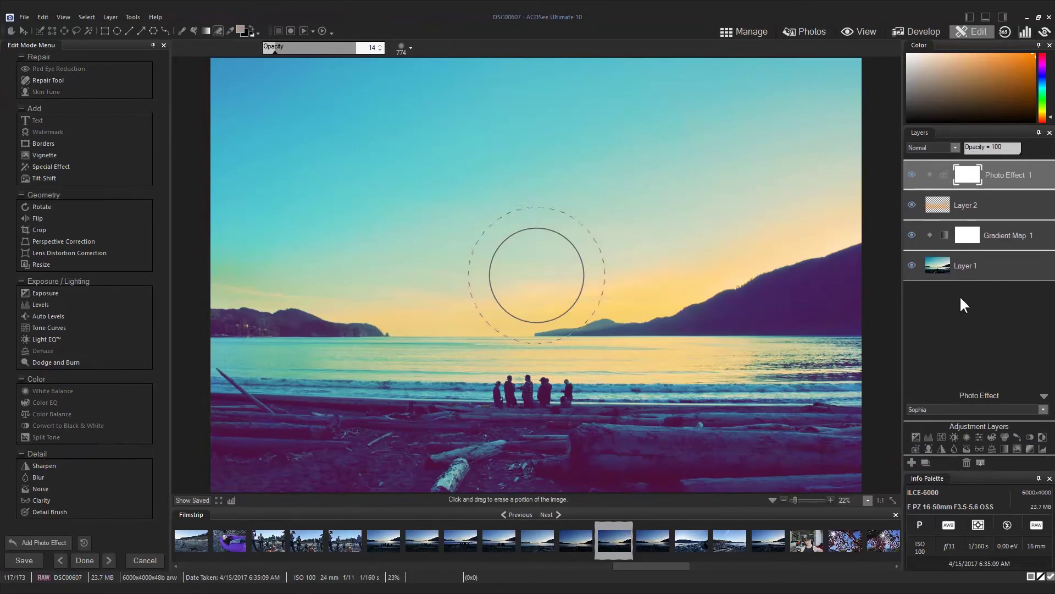
click(931, 407)
click(918, 431)
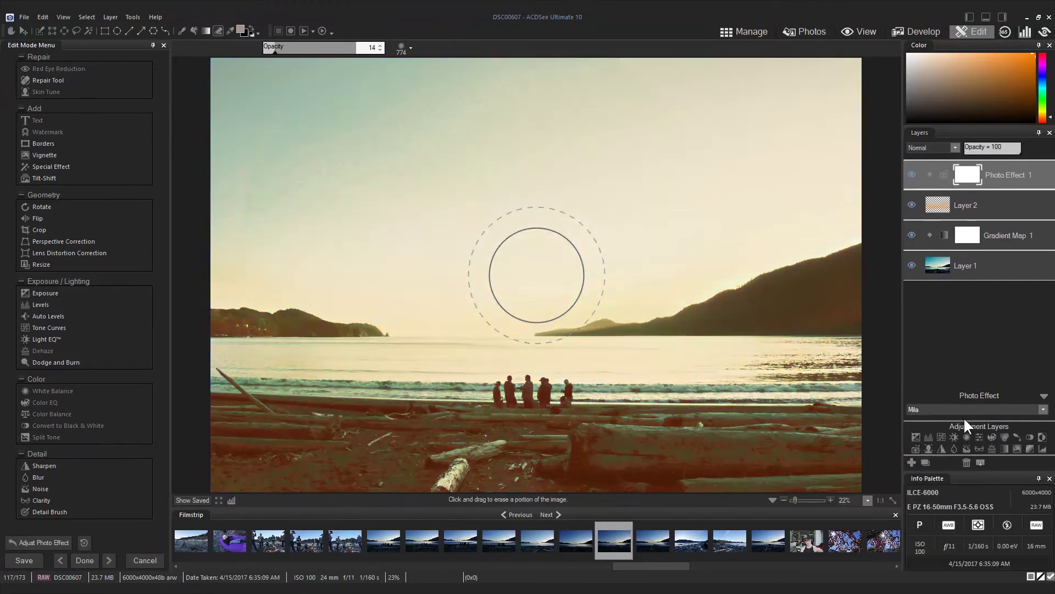
click(967, 411)
click(965, 414)
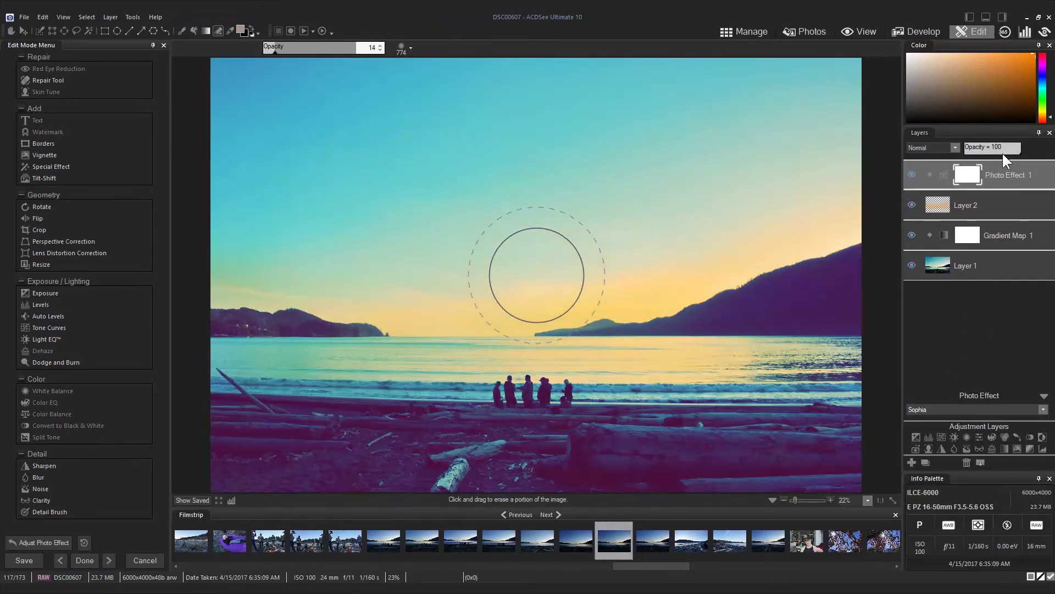
drag(1002, 152, 973, 154)
click(915, 177)
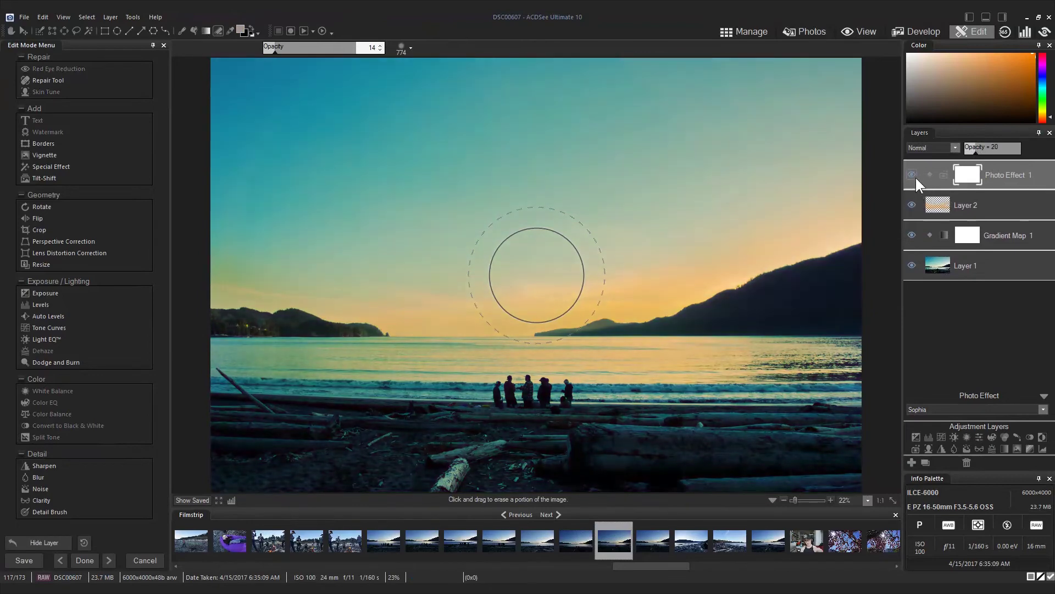
click(916, 177)
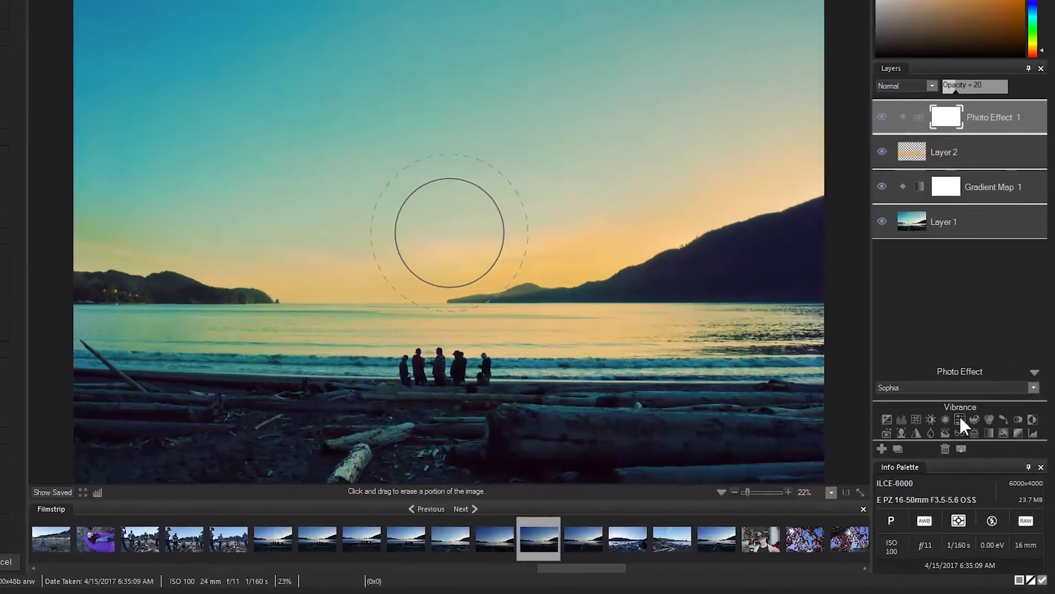
click(992, 448)
drag(942, 372, 944, 371)
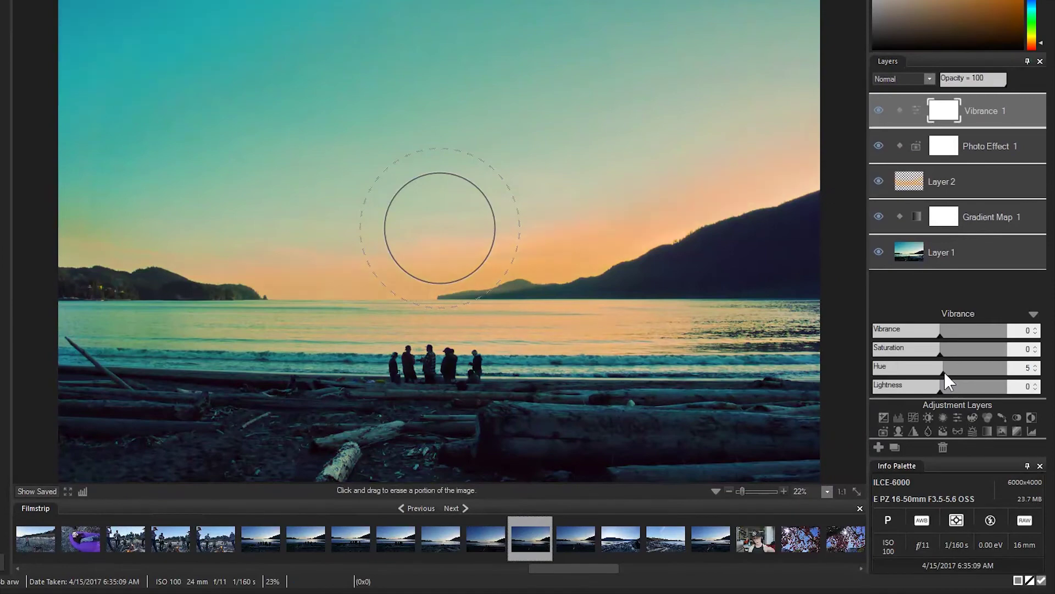